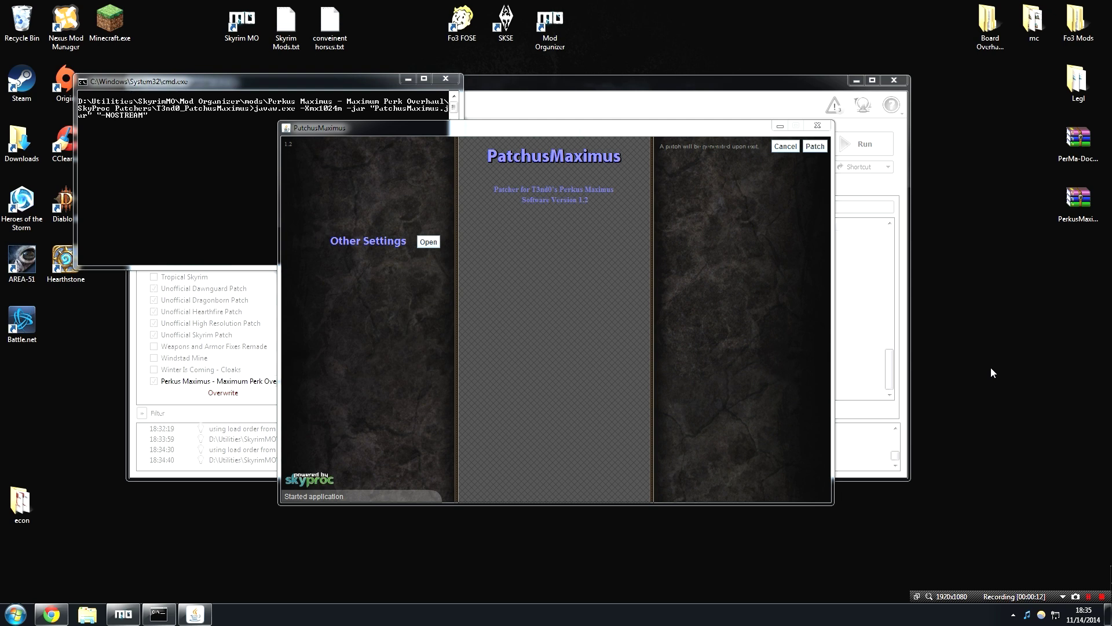
# Start the PatchusMaximus patch build from the loaded patcher window
pyautogui.click(816, 146)
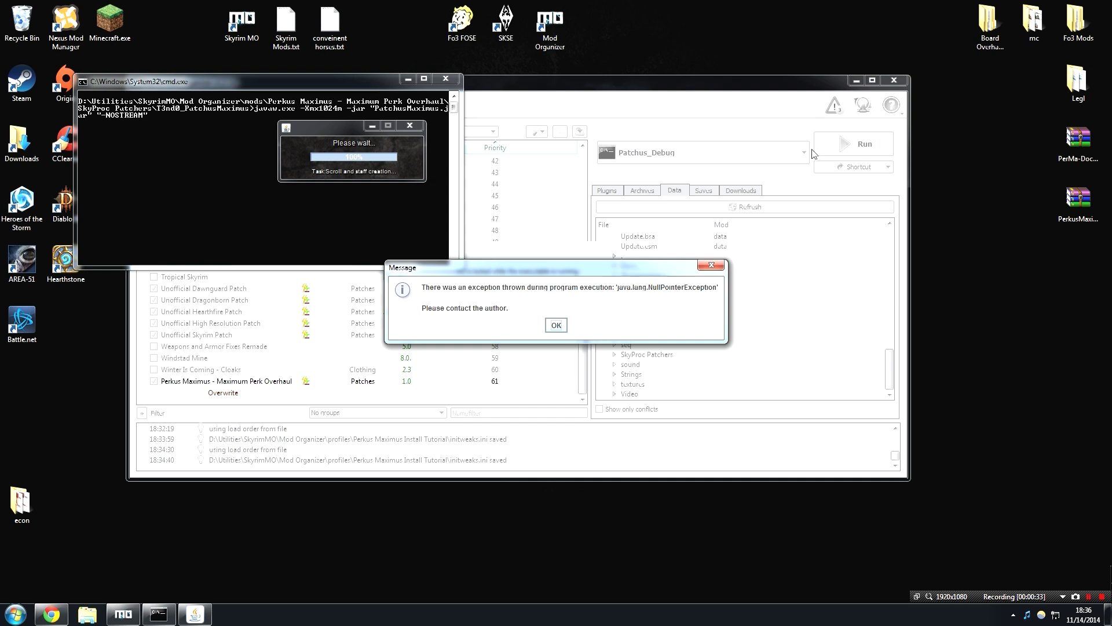
# Dismiss the NullPointerException error and open Programs and Features from a Start search
pyautogui.click(556, 325)
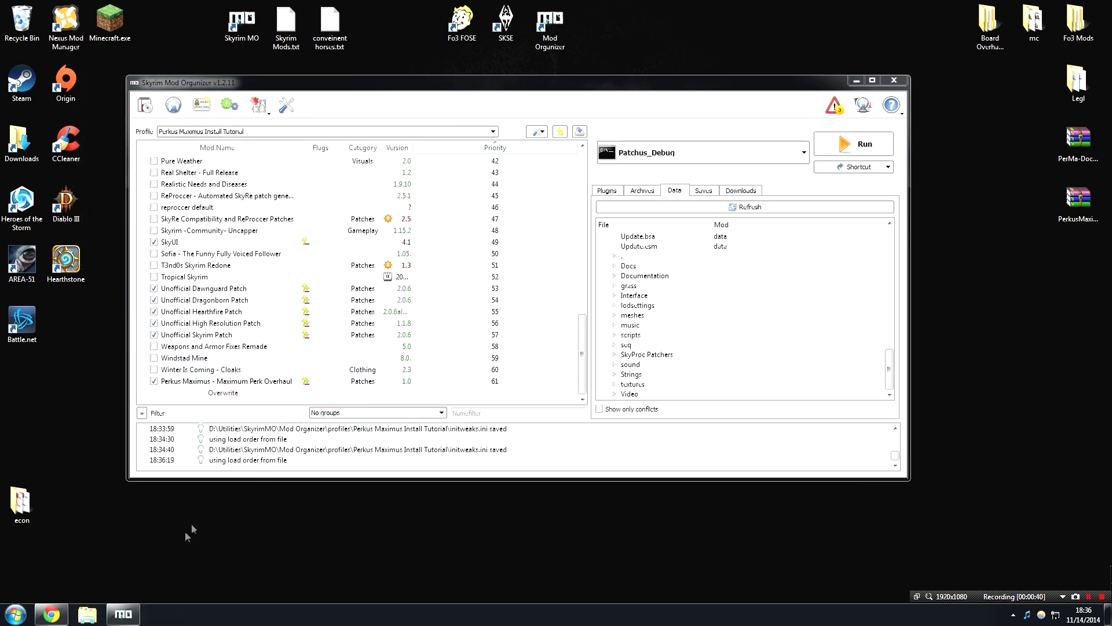
pyautogui.click(15, 614)
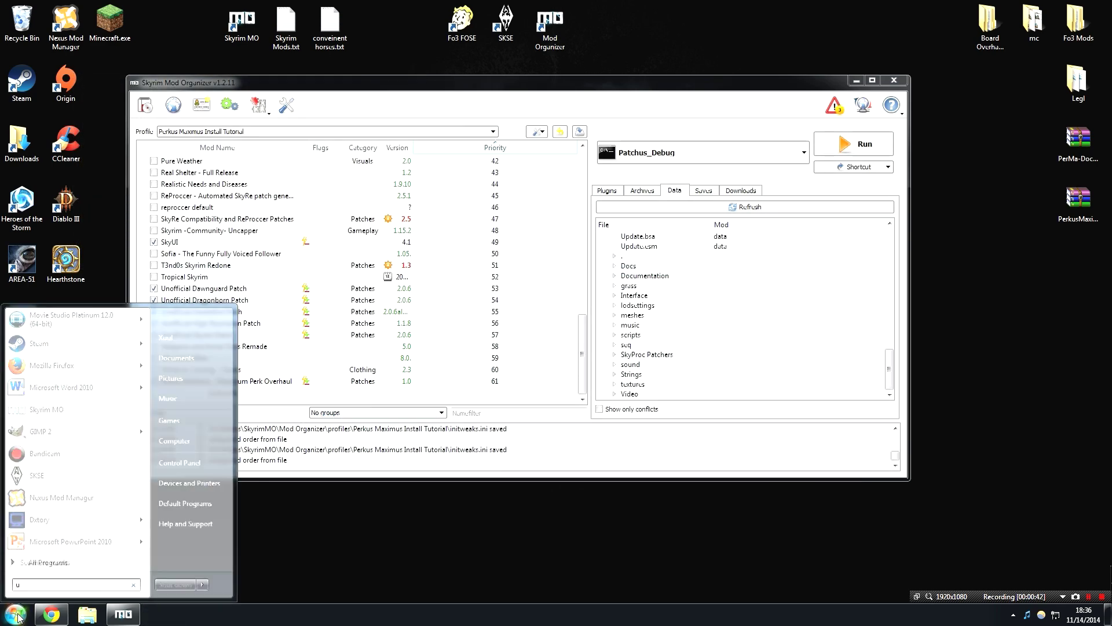
pyautogui.write('unin')
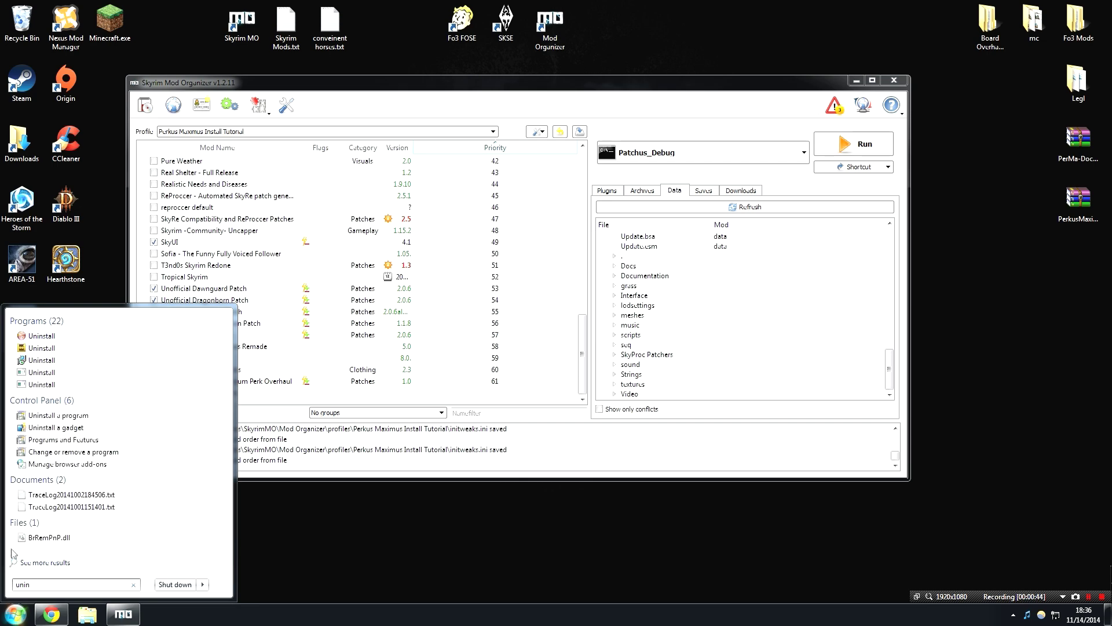
pyautogui.click(79, 419)
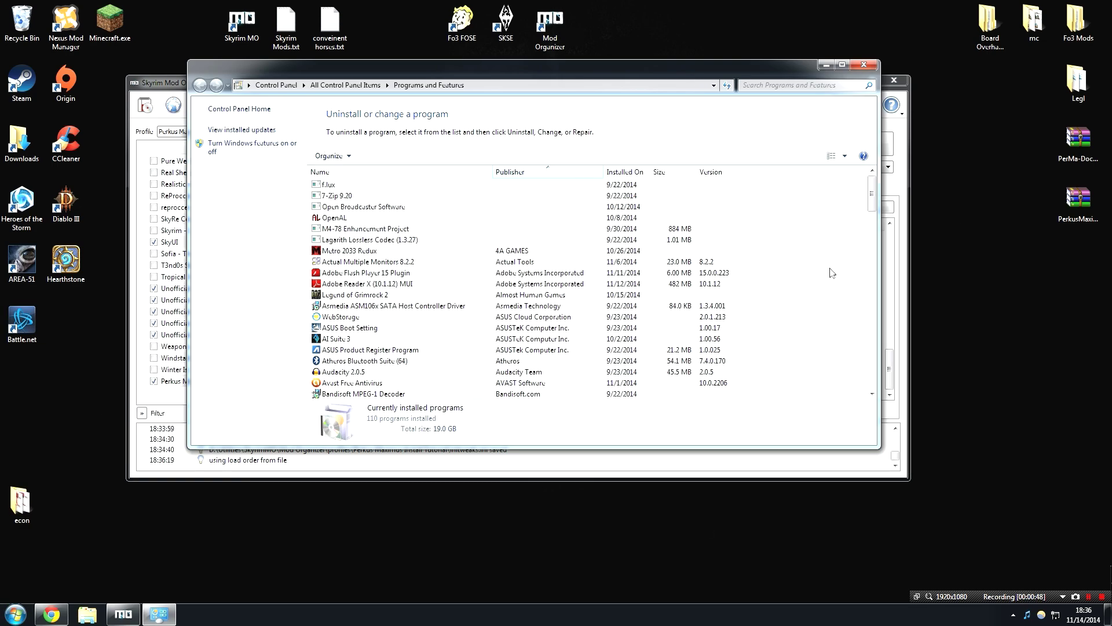
pyautogui.moveTo(872, 198); pyautogui.dragTo(872, 239)
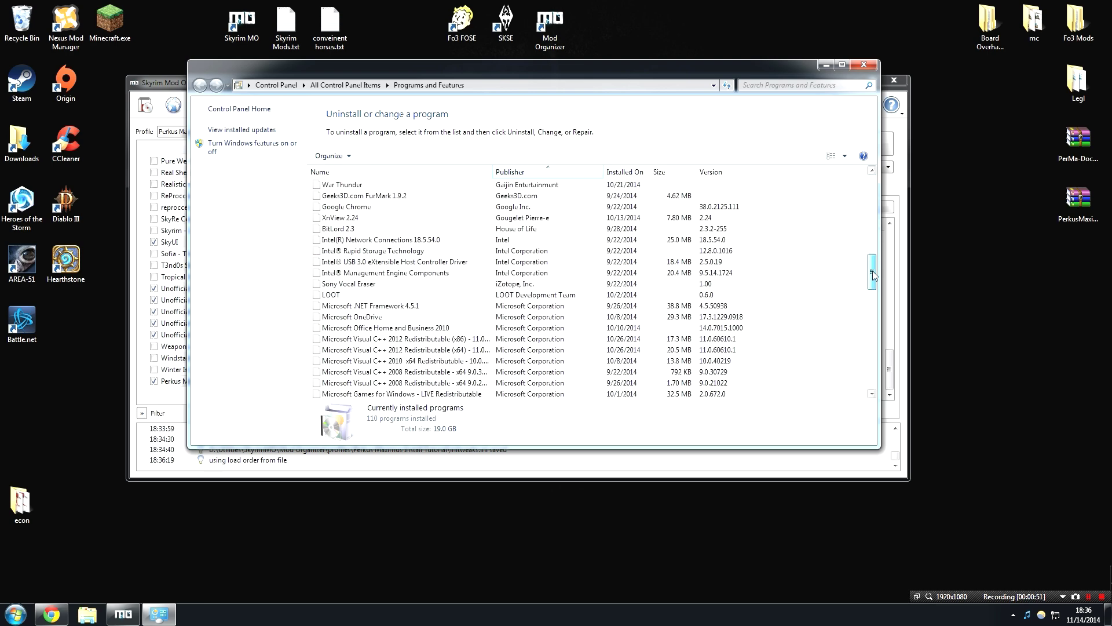
# Sort programs by name, select Java 8 Update 25 (64-bit), and choose Uninstall
pyautogui.click(391, 174)
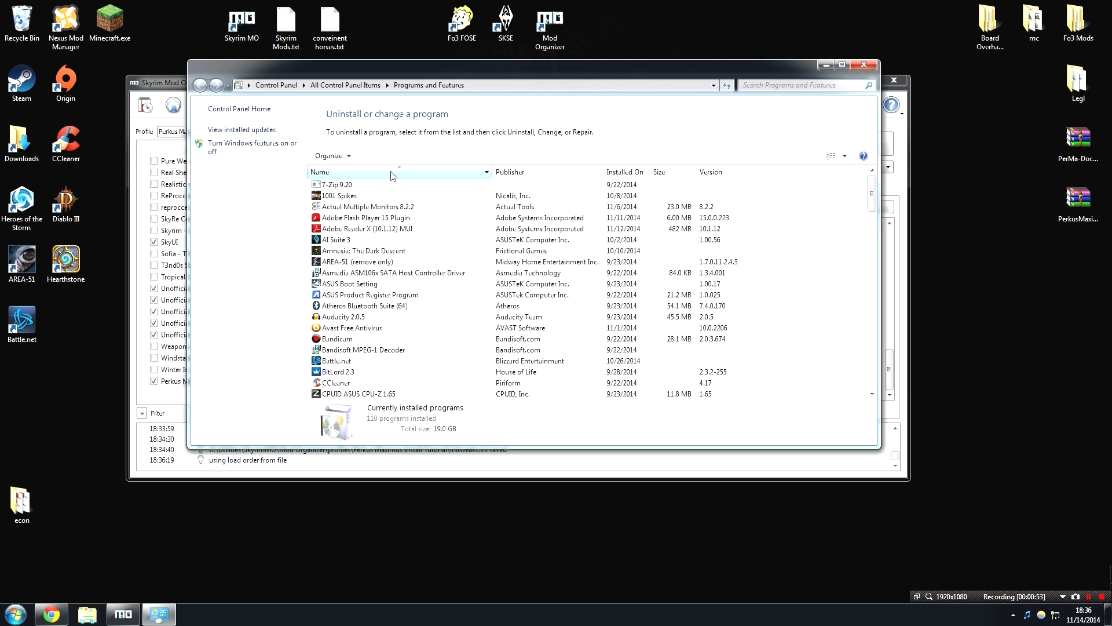
pyautogui.click(386, 218)
pyautogui.press('j')
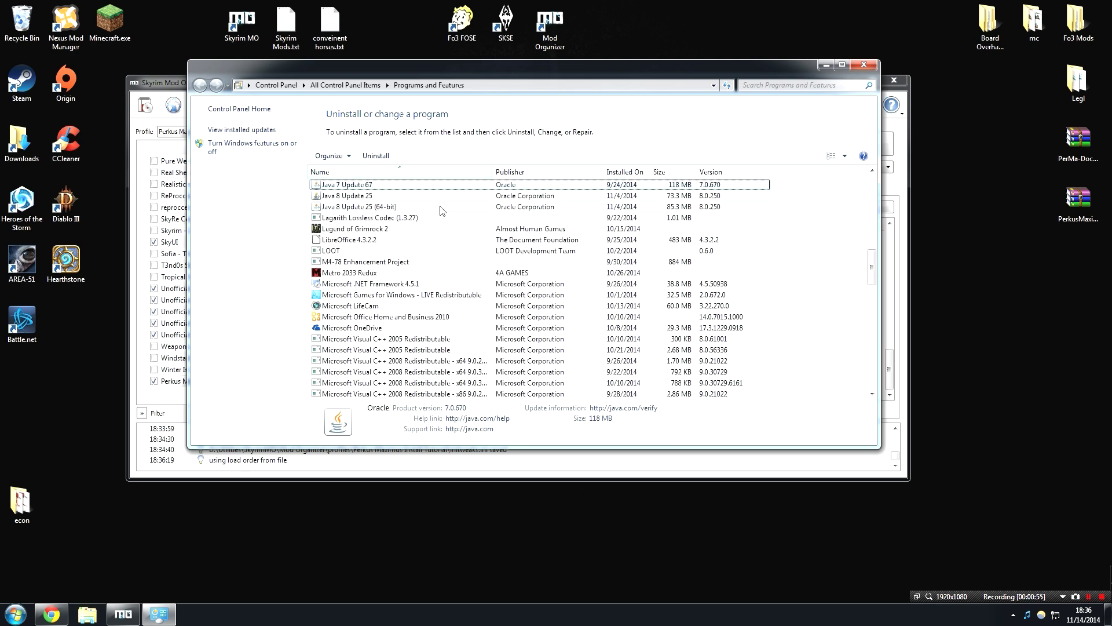
pyautogui.scroll(1, 443, 213)
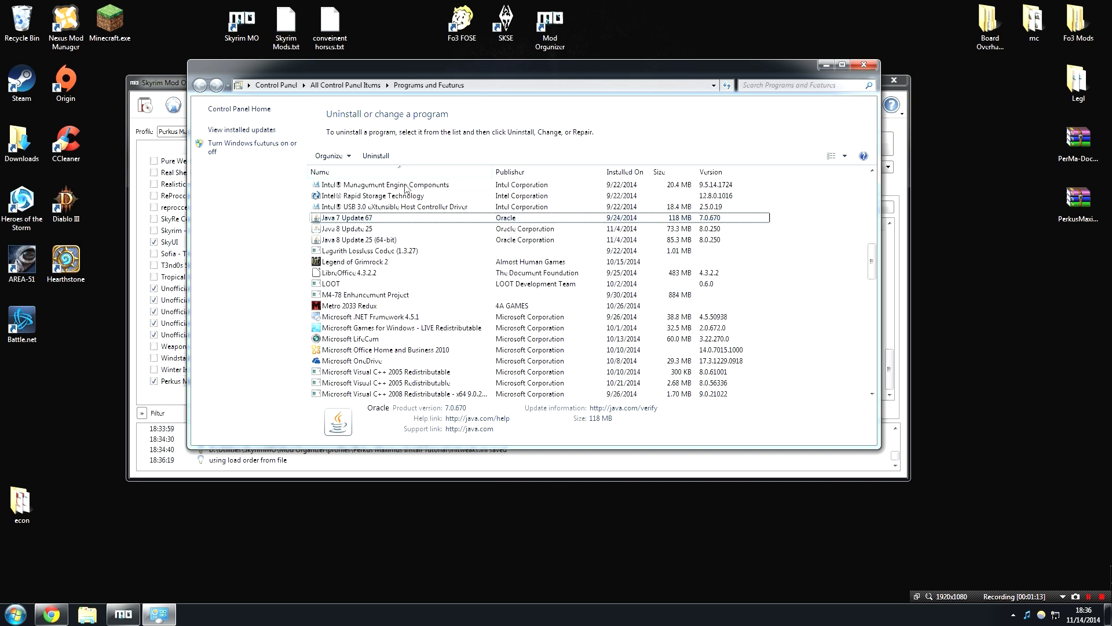
pyautogui.click(389, 241)
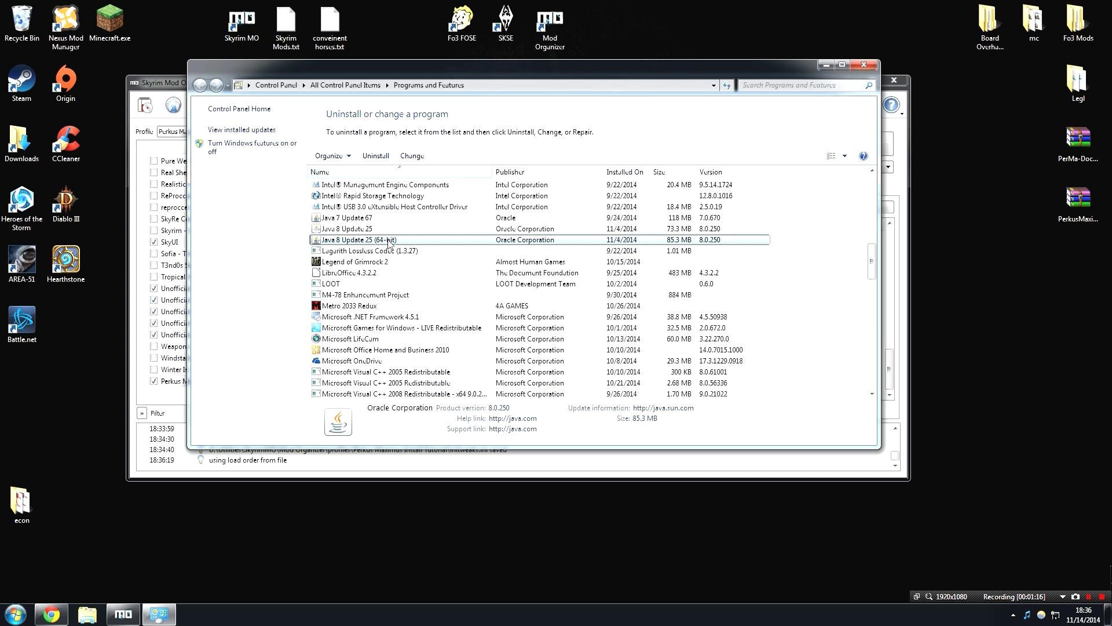
pyautogui.click(376, 155)
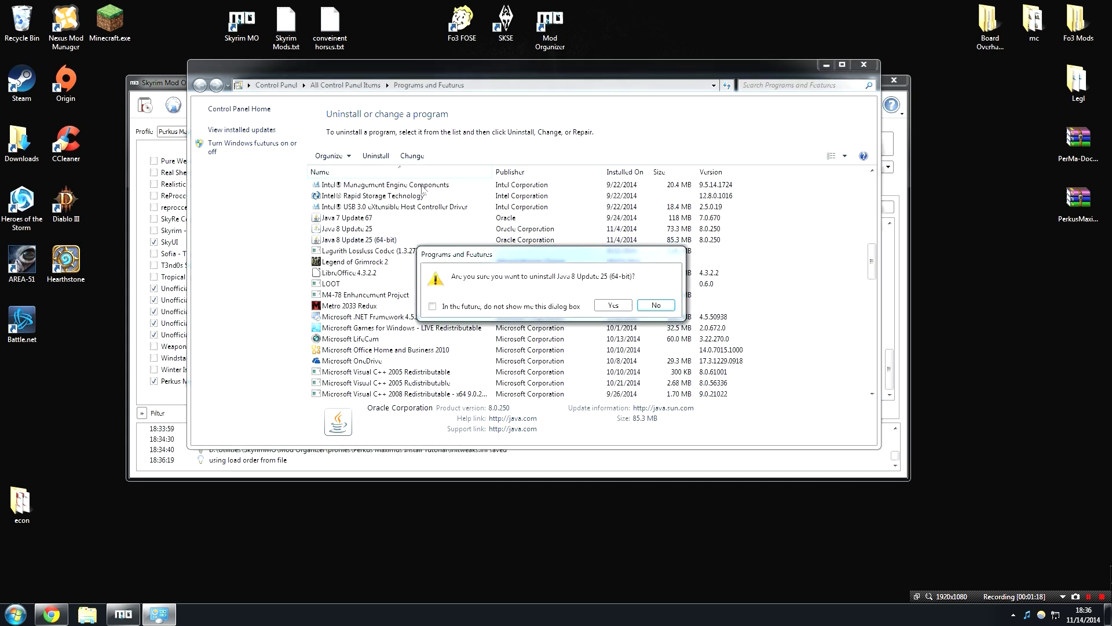
# Confirm removal of Java 8 Update 25 (64-bit) and let the uninstall finish
pyautogui.click(613, 305)
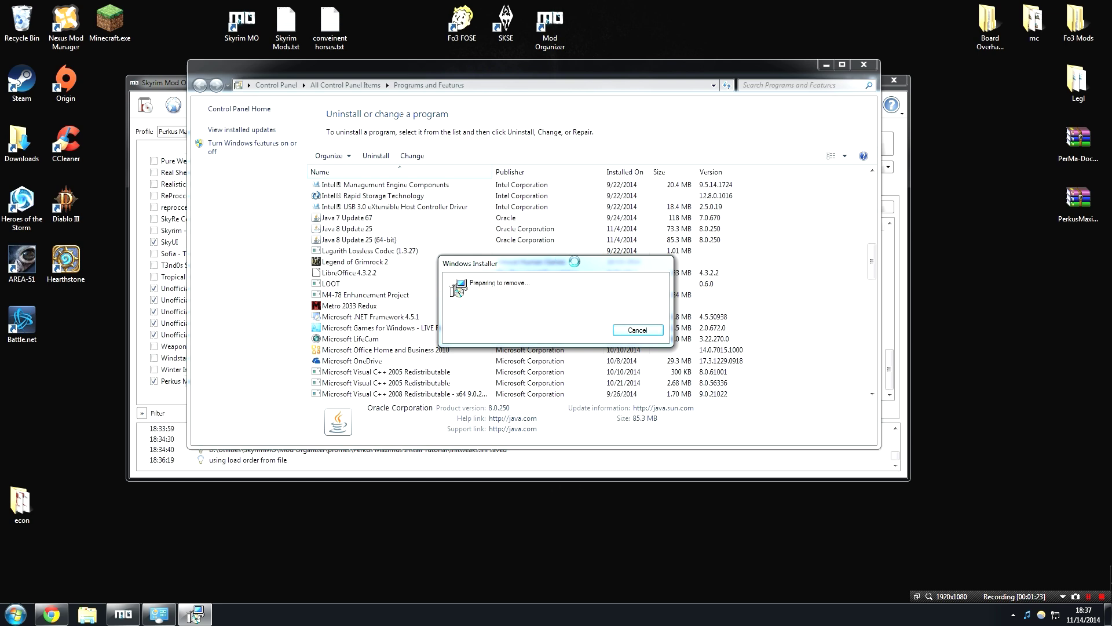
pyautogui.click(1088, 596)
pyautogui.click(1090, 597)
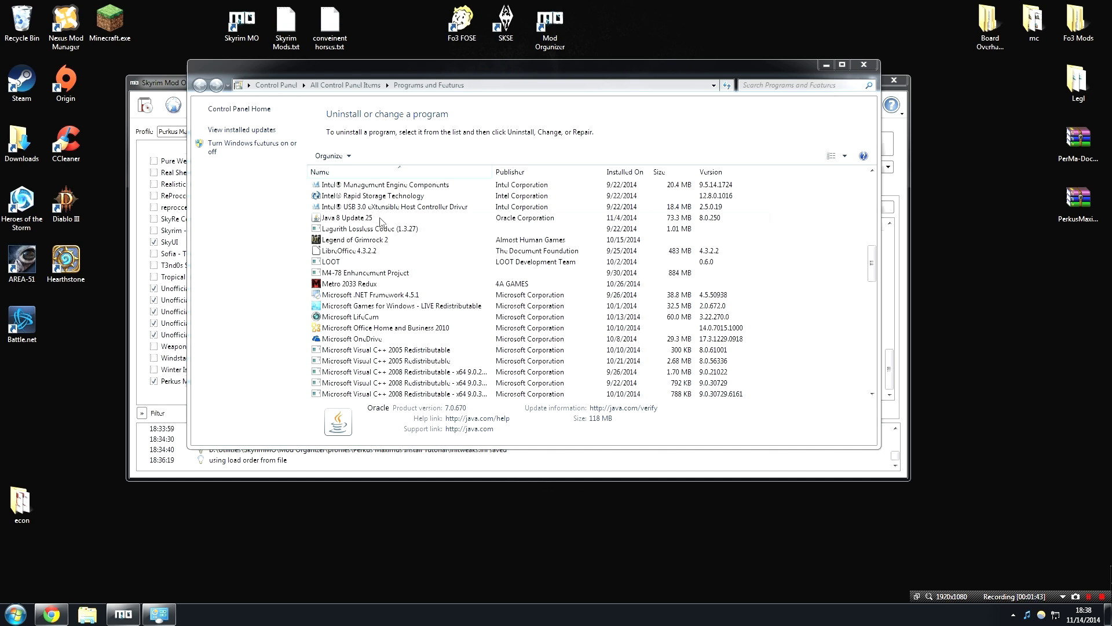
# Minimize Programs and Features, run Patchus_Debug from Mod Organizer, and raise the patcher window
pyautogui.click(825, 65)
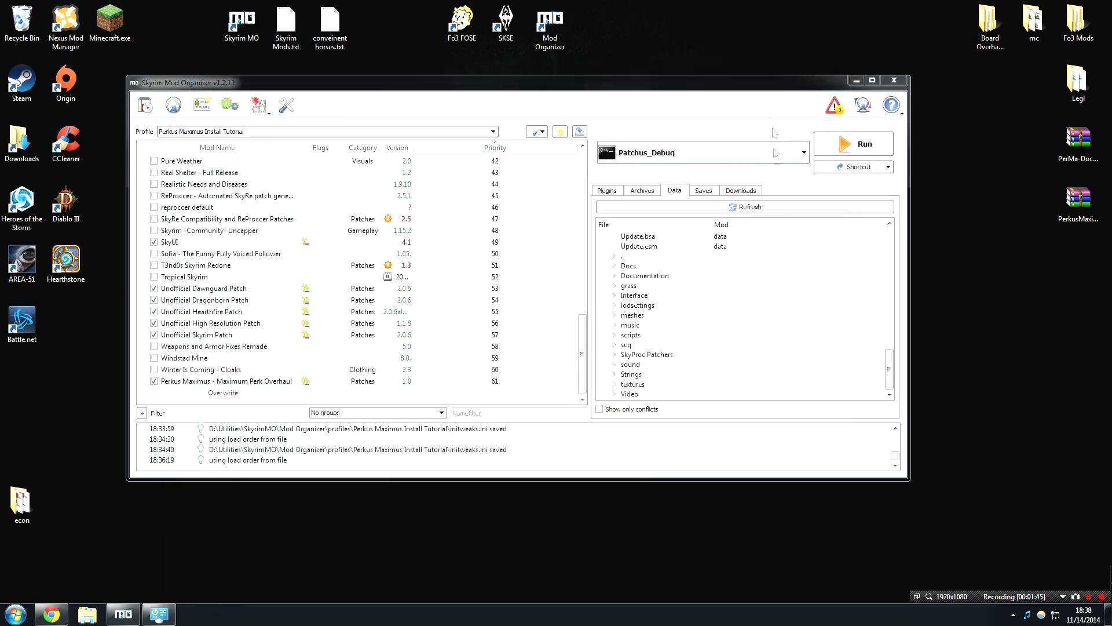
pyautogui.click(857, 144)
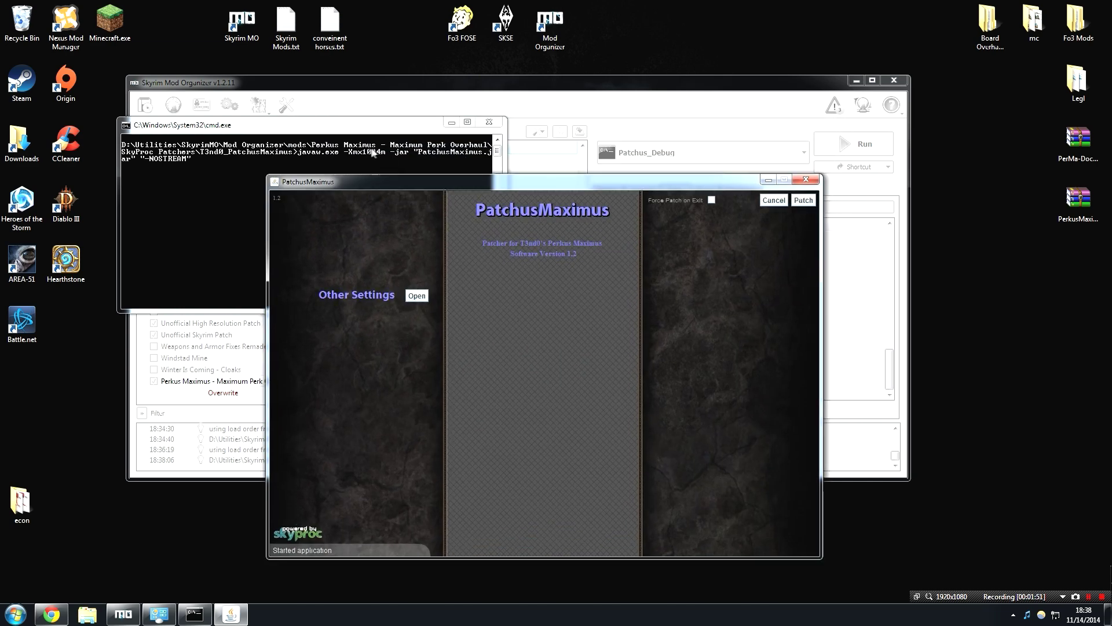
pyautogui.moveTo(464, 184); pyautogui.dragTo(470, 133)
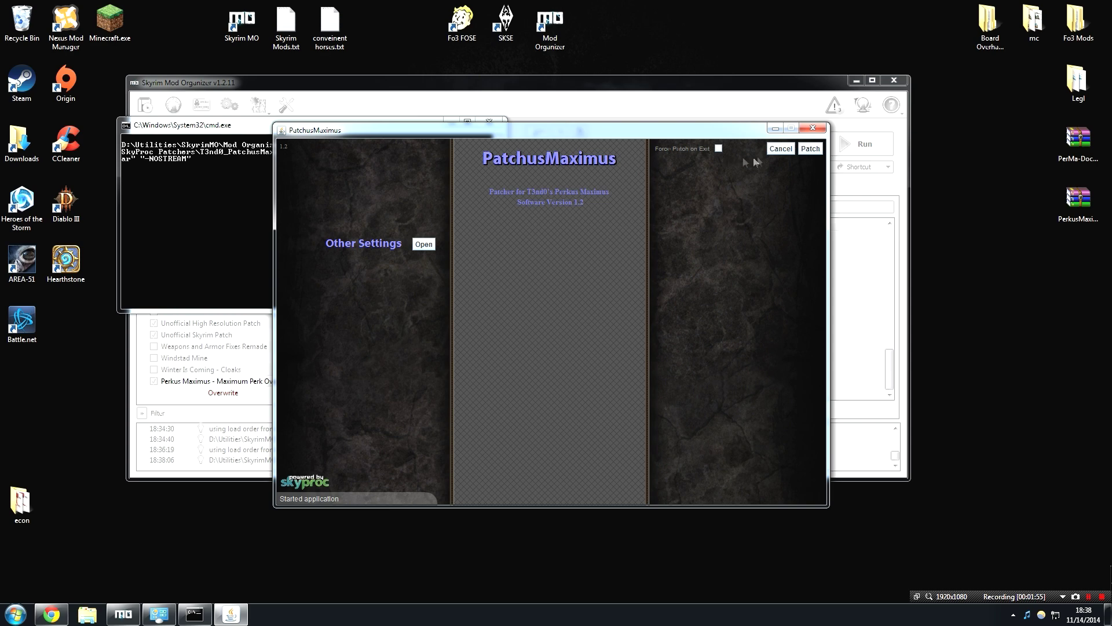
# Start the patch again so PatchusMaximus imports Skyrim.esm (1 of 19)
pyautogui.click(809, 148)
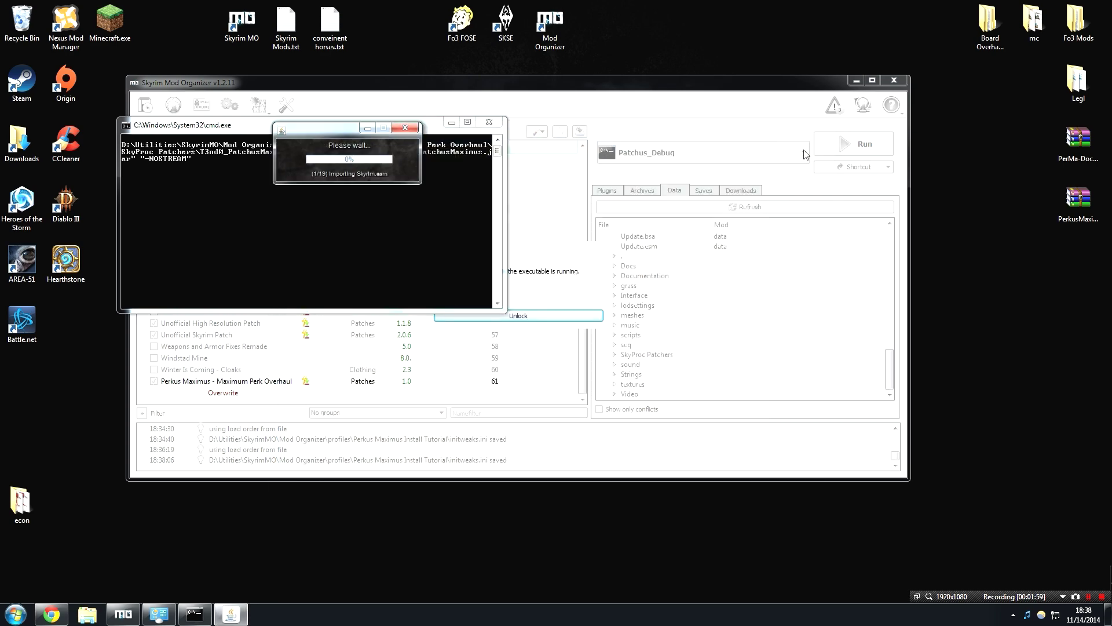